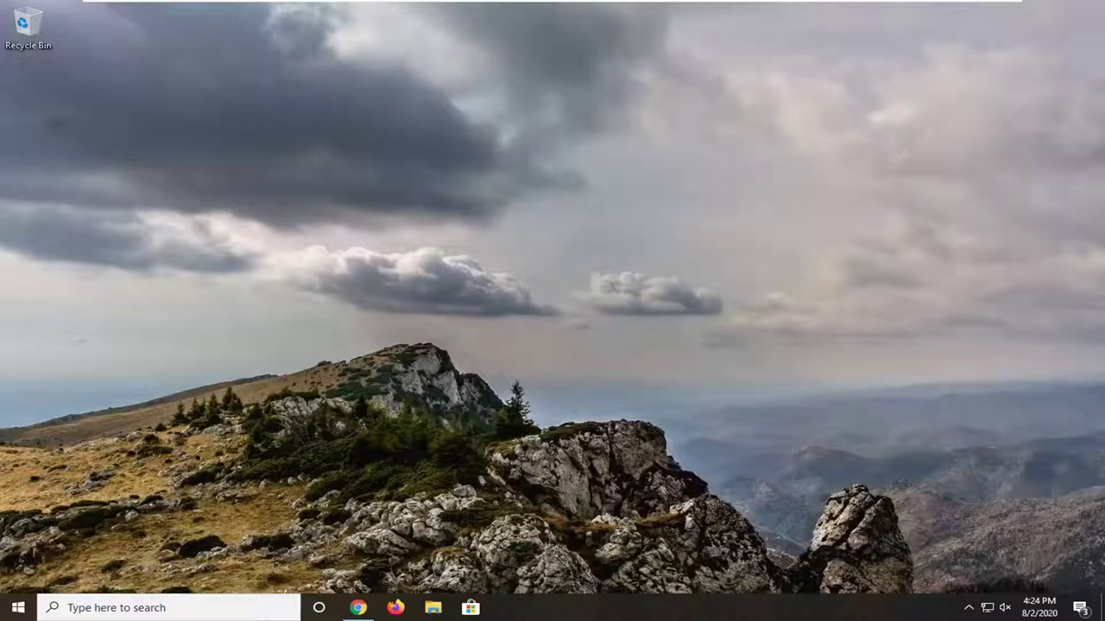
Search for regedit and run Registry Editor as administrator, approving the UAC prompt.
click(18, 608)
text(regedi)
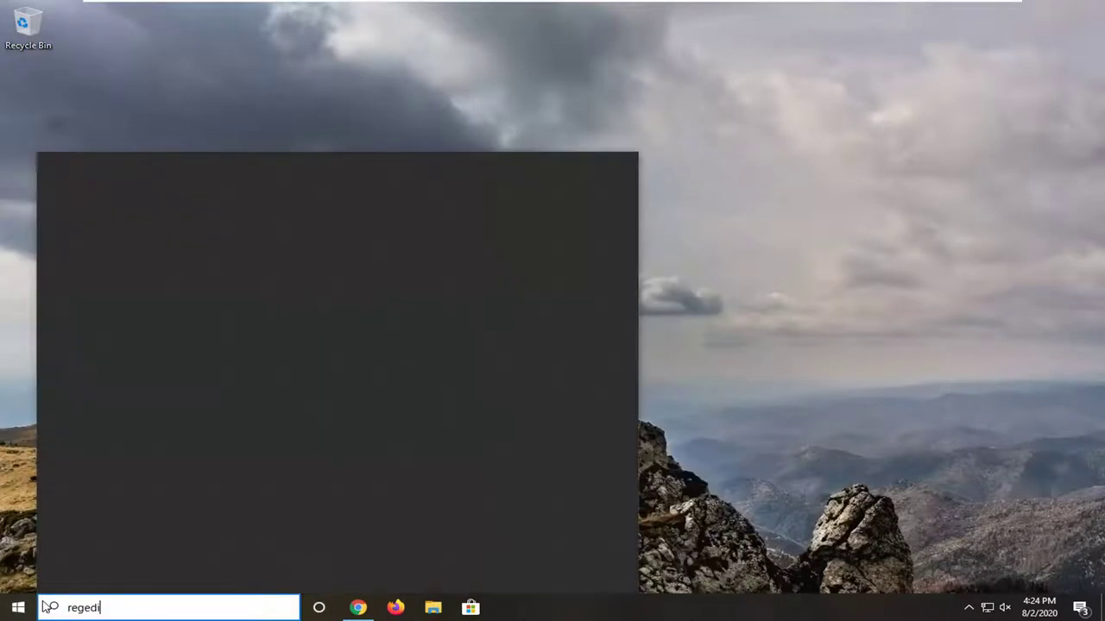
text(t)
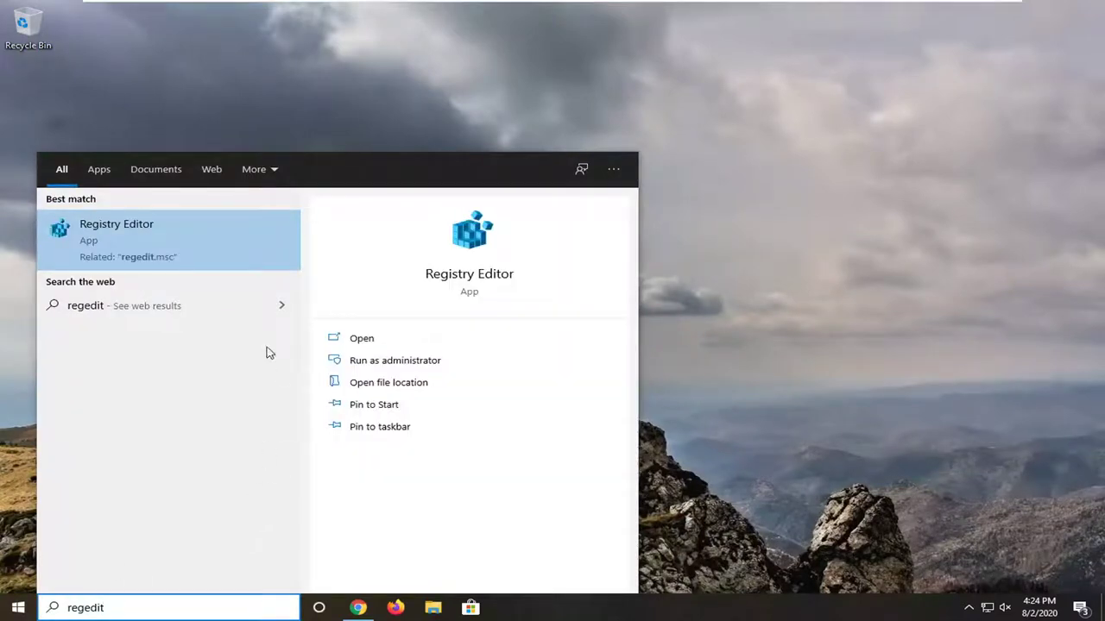
right_click(135, 250)
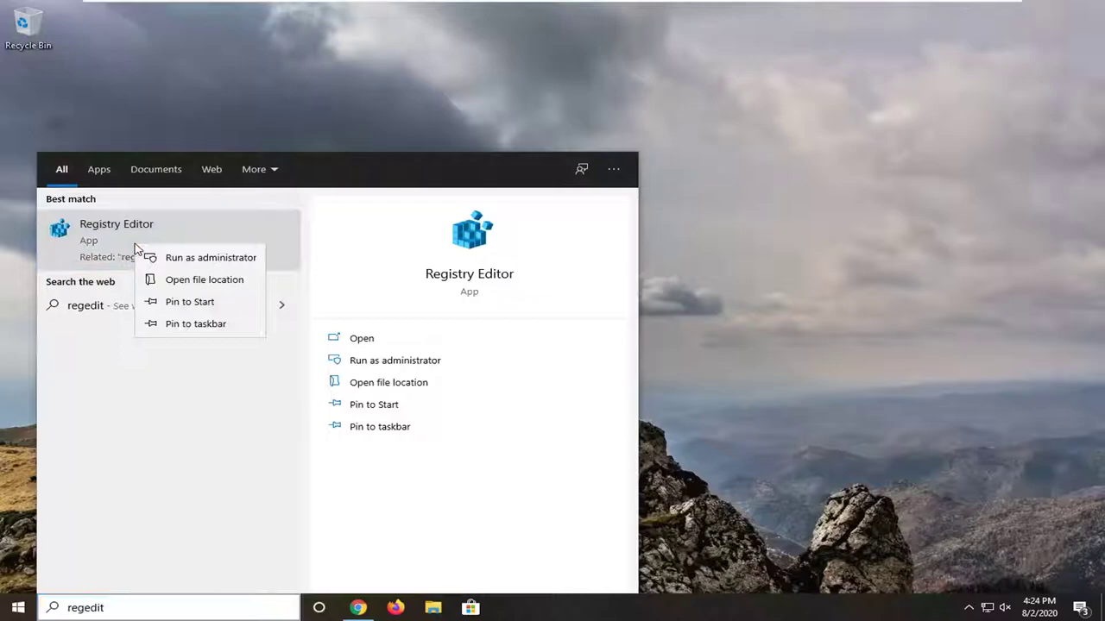
click(212, 259)
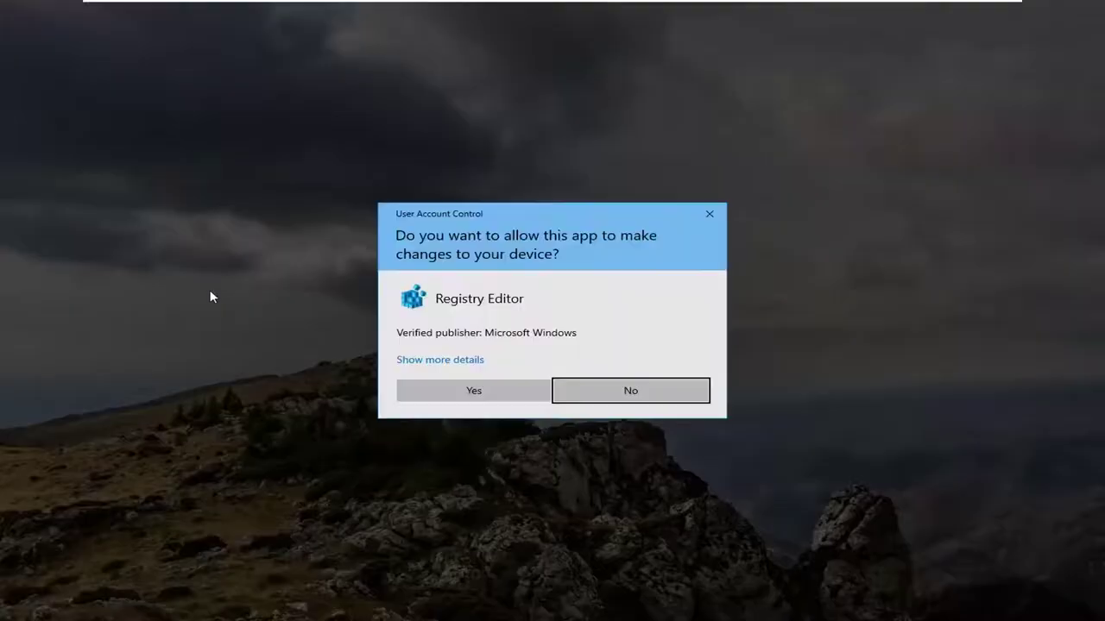
click(486, 397)
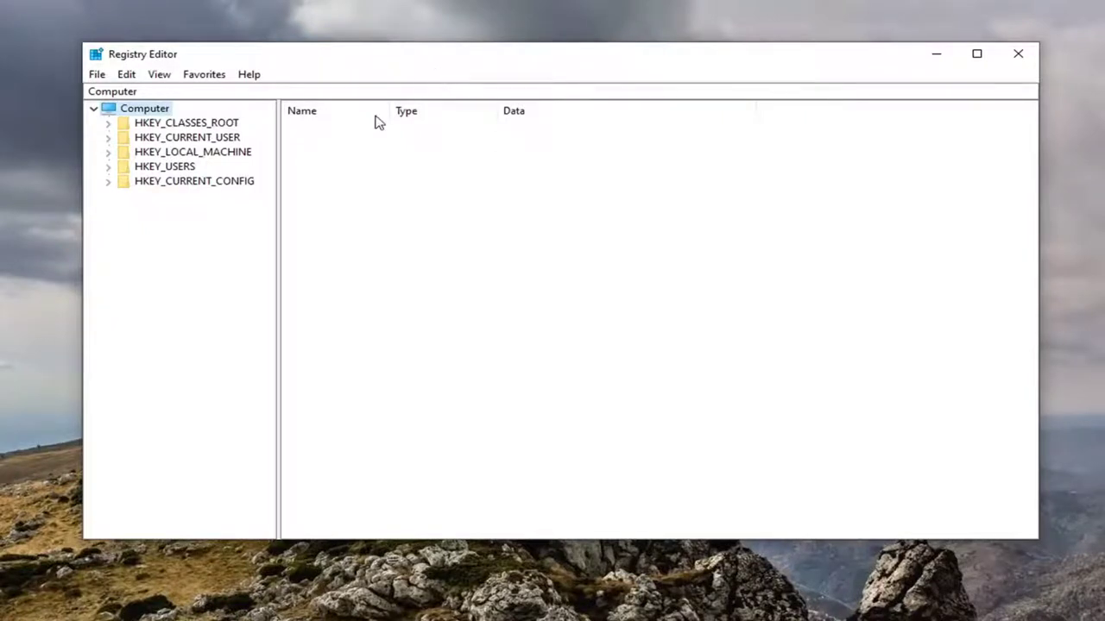
click(97, 76)
click(132, 111)
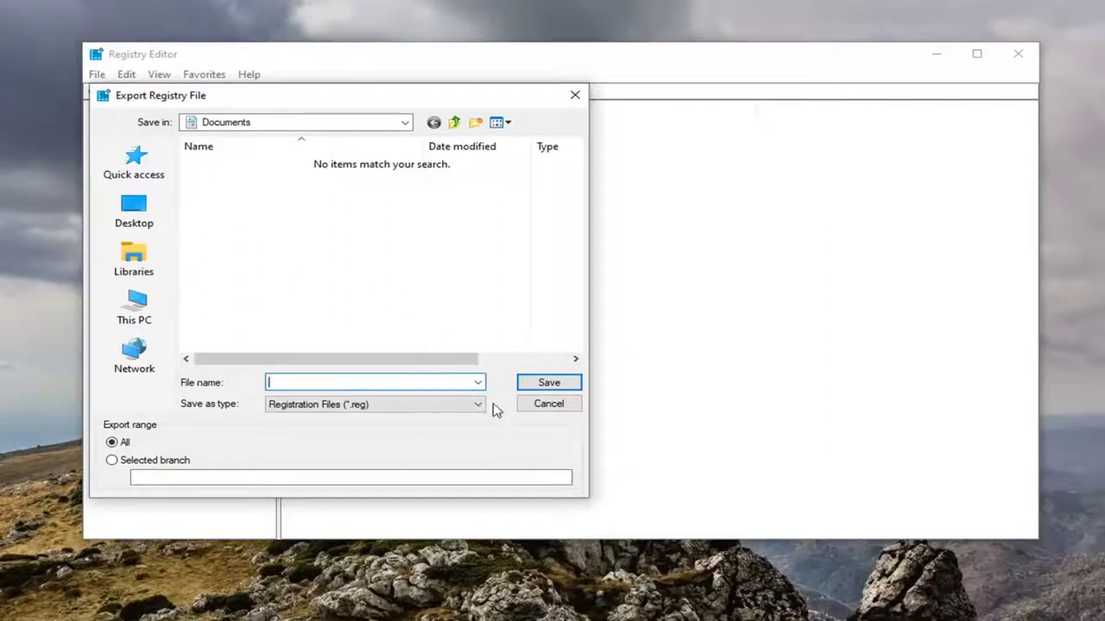
click(557, 407)
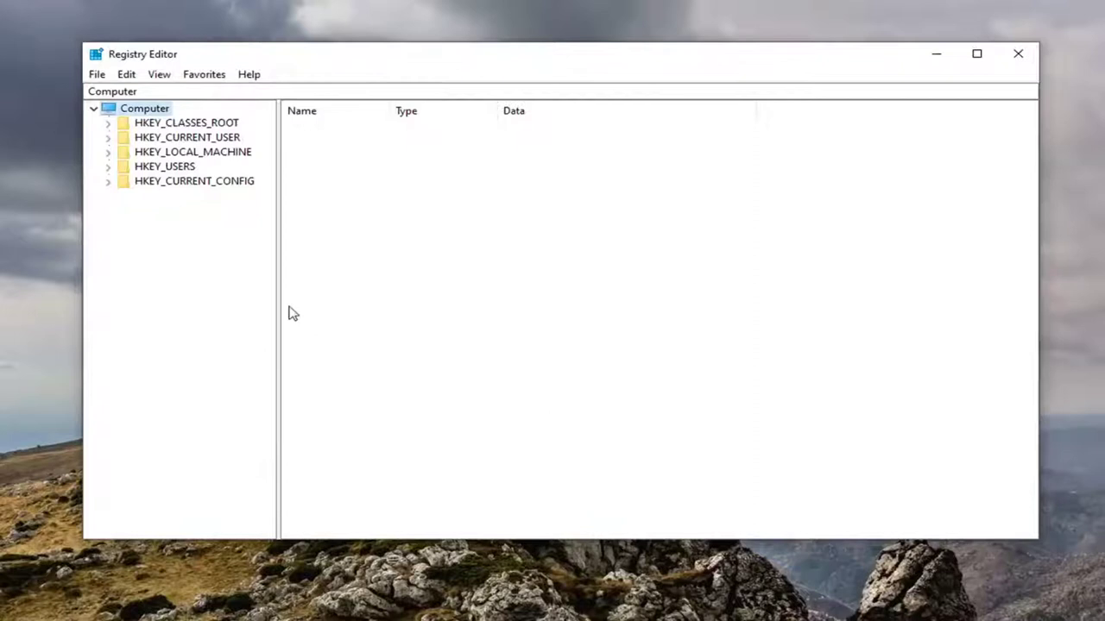
click(97, 74)
click(116, 92)
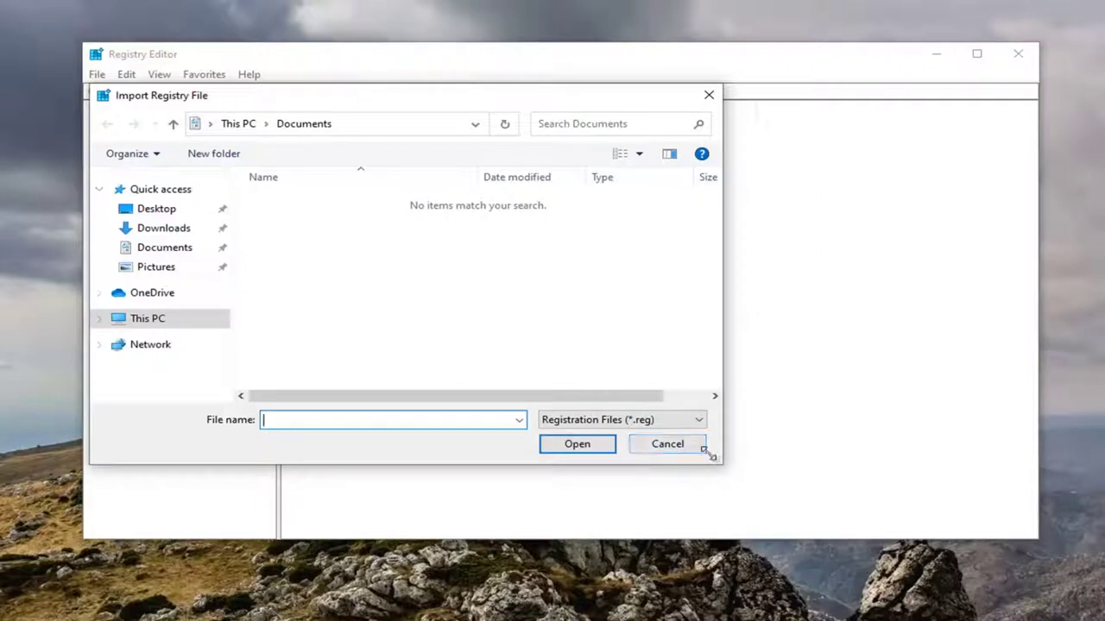
click(667, 443)
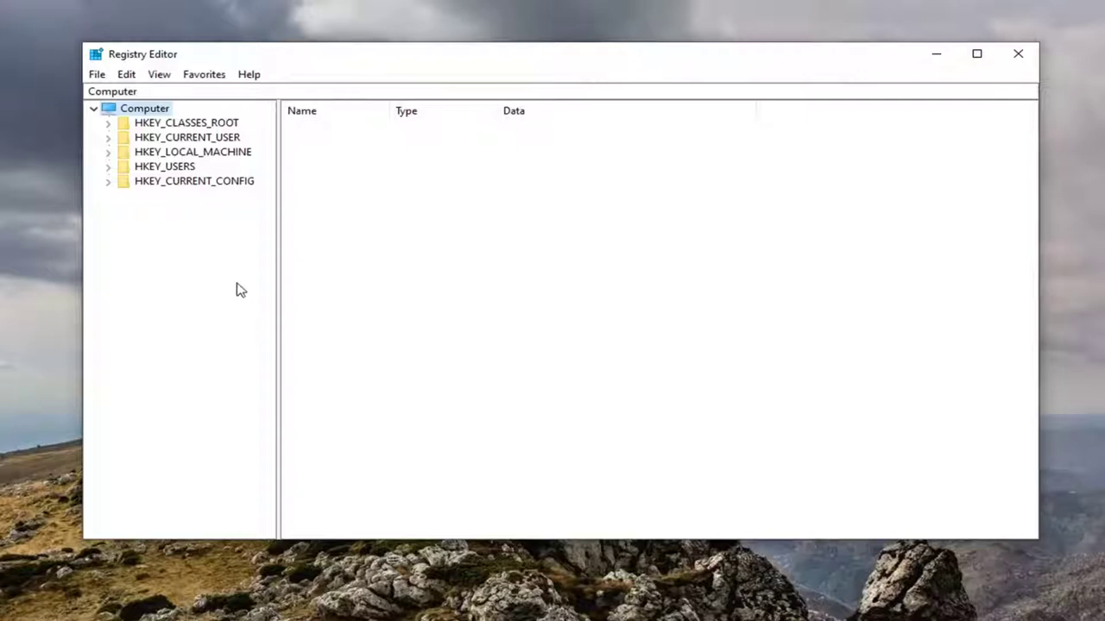
Expand HKEY_CURRENT_USER\AppEvents\Schemes\Apps and select the .Default key to view its values.
double_click(206, 140)
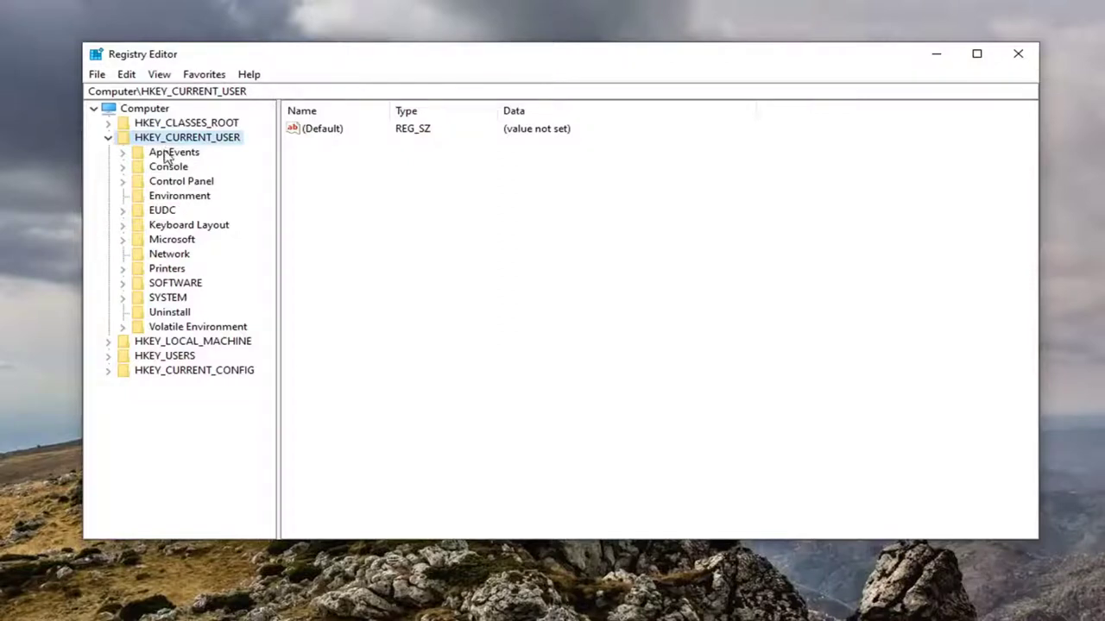
double_click(166, 154)
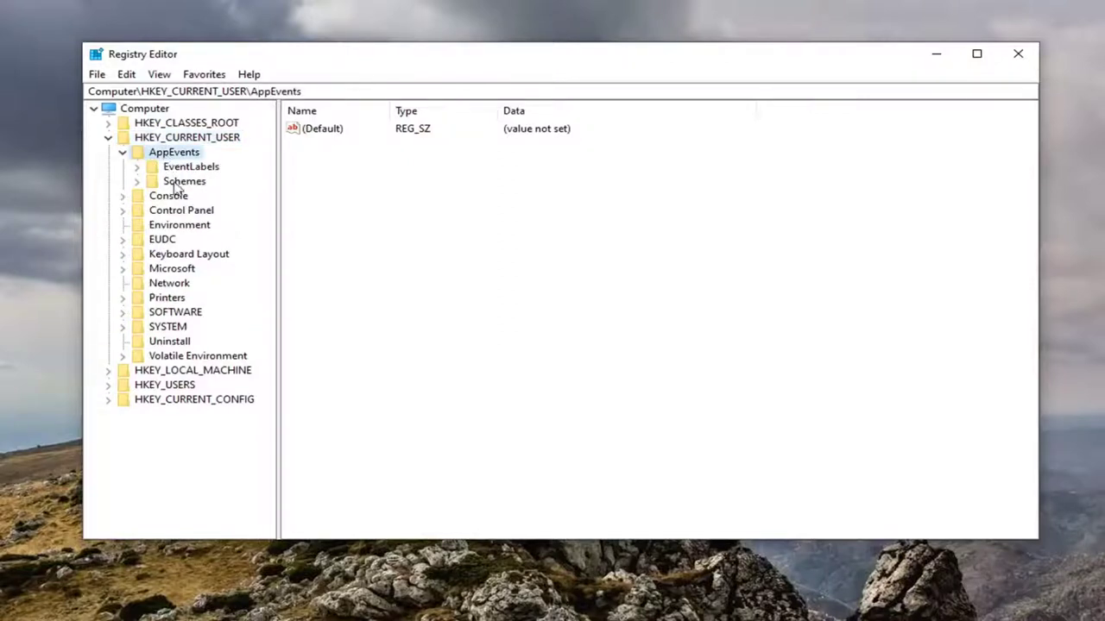
double_click(182, 185)
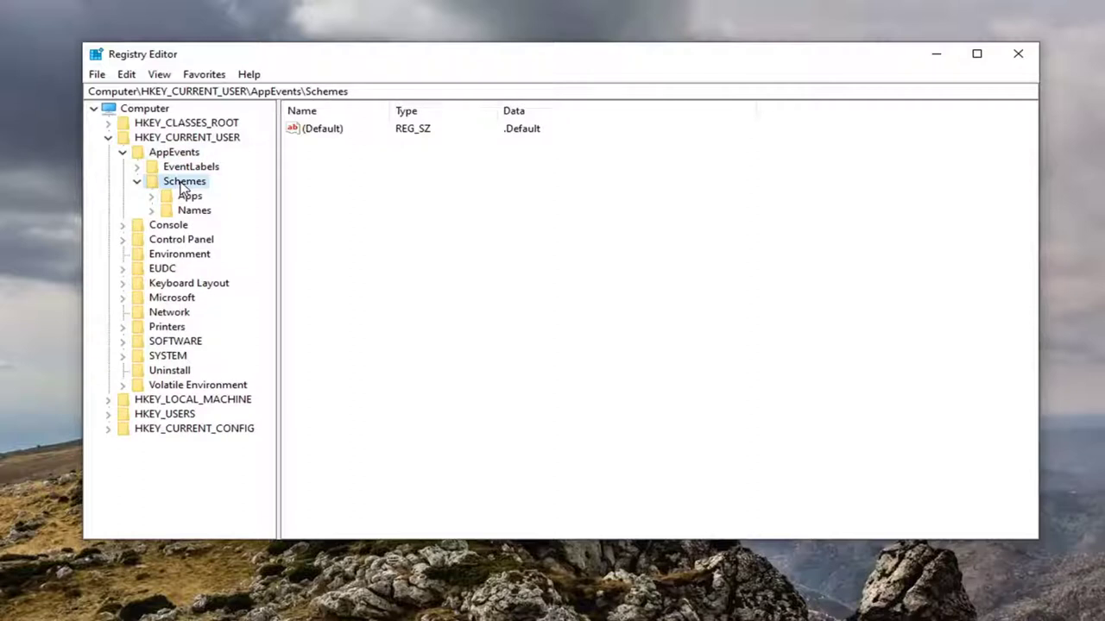
double_click(189, 199)
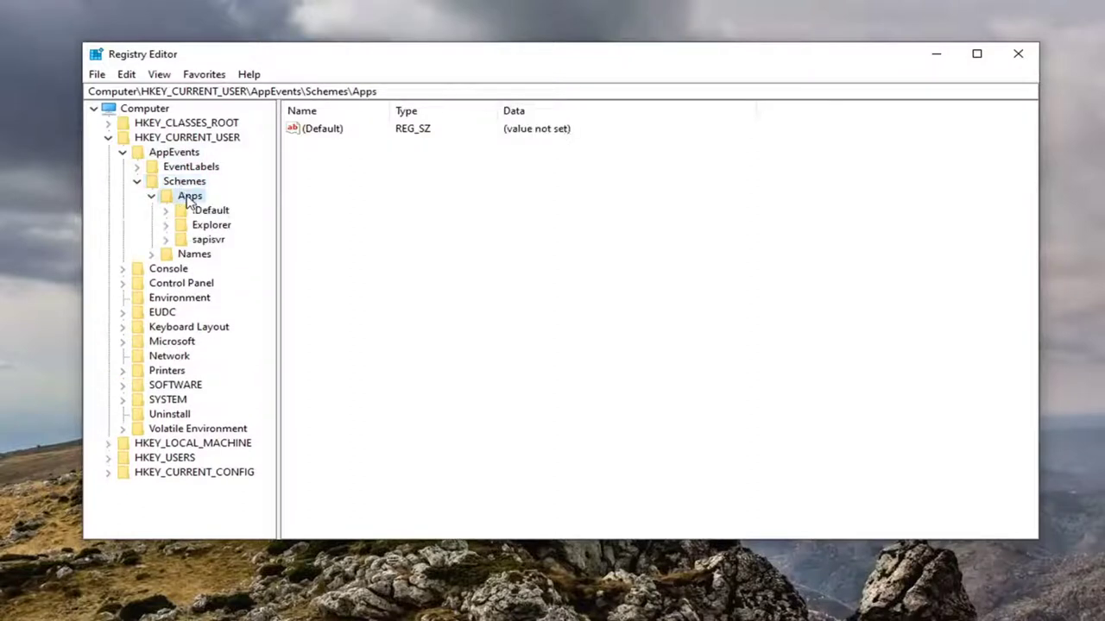
drag(278, 197, 319, 198)
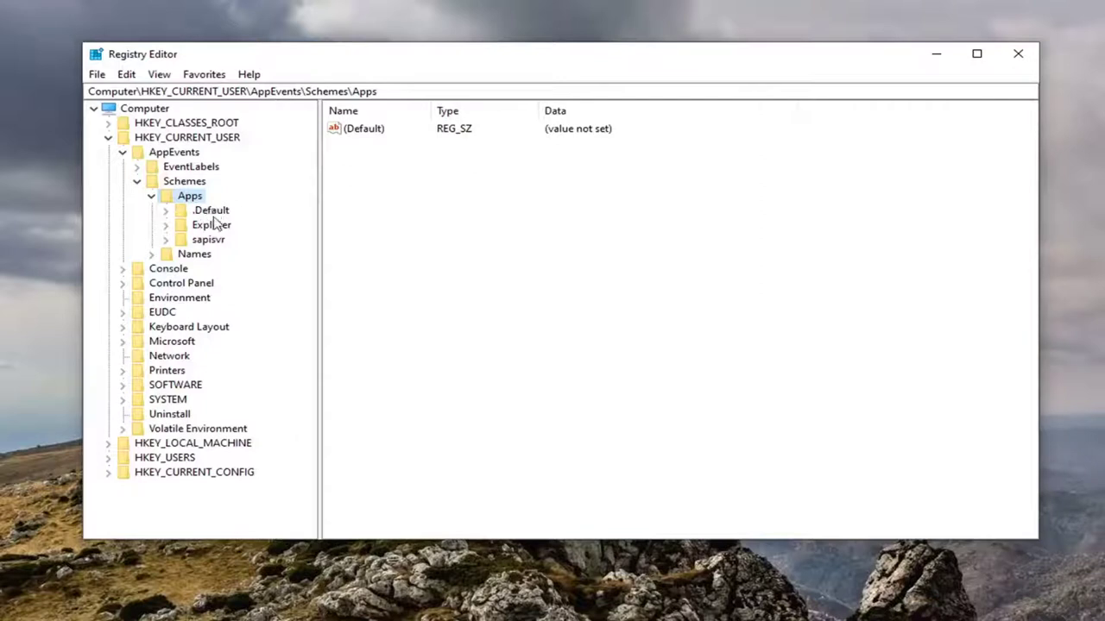
click(210, 211)
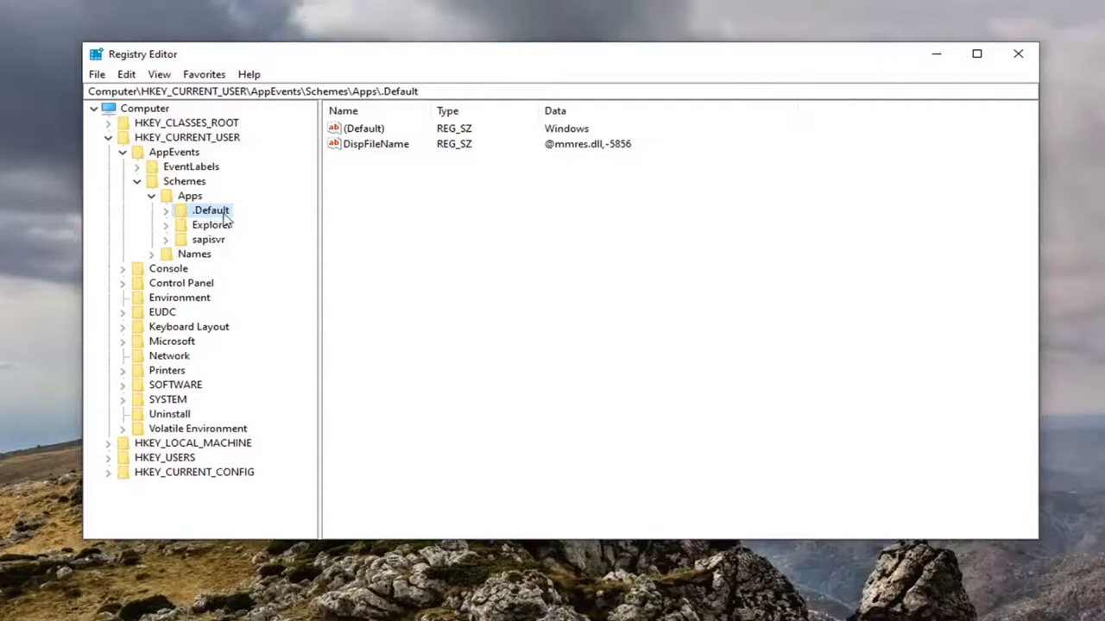
Create a new subkey under the .Default key.
right_click(209, 215)
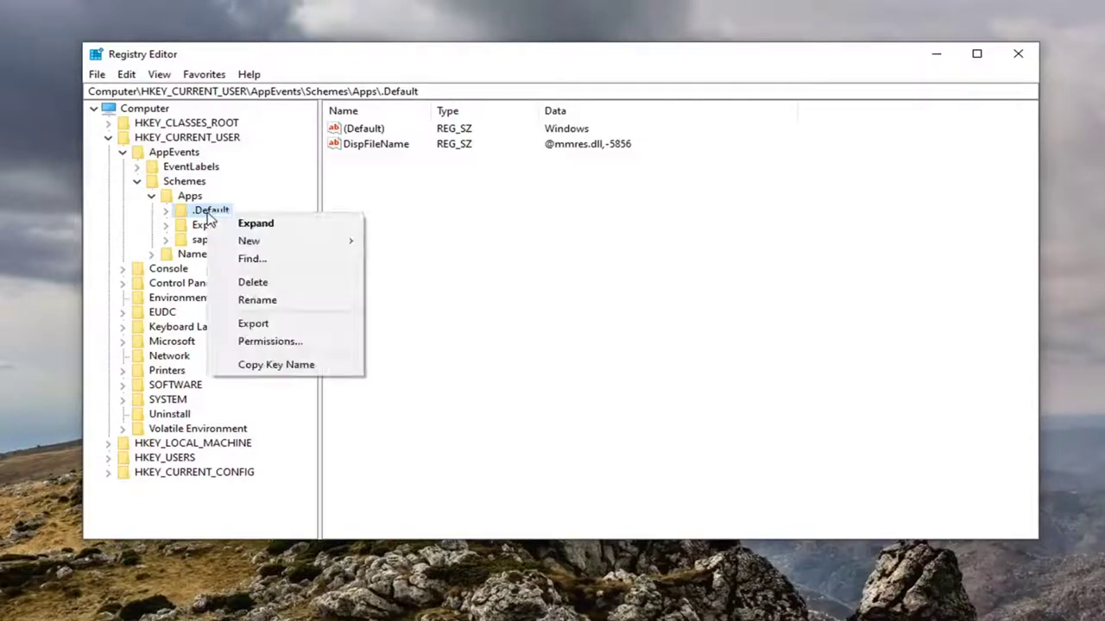
mouse_move(247, 243)
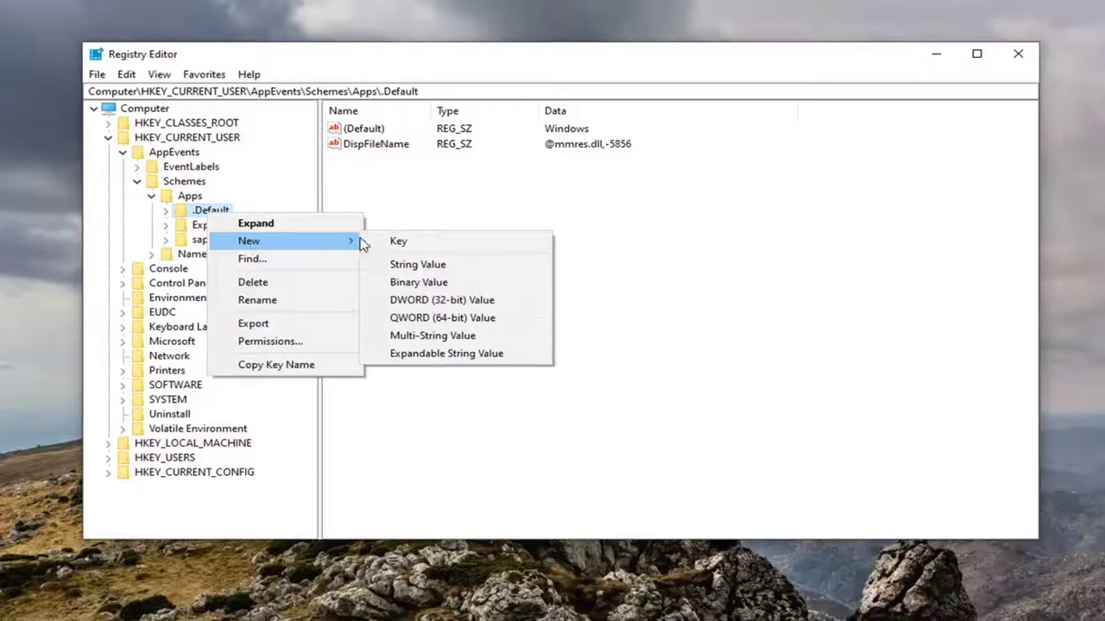
click(388, 244)
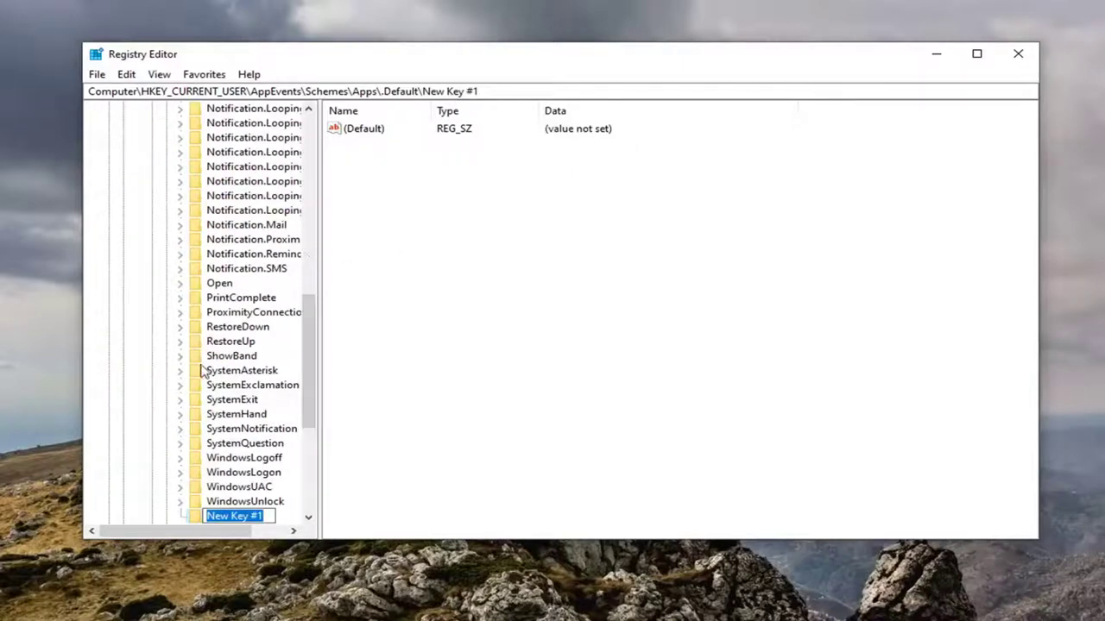
Rename New Key #1 to SnapShot.
scroll(199, 372, down, 1)
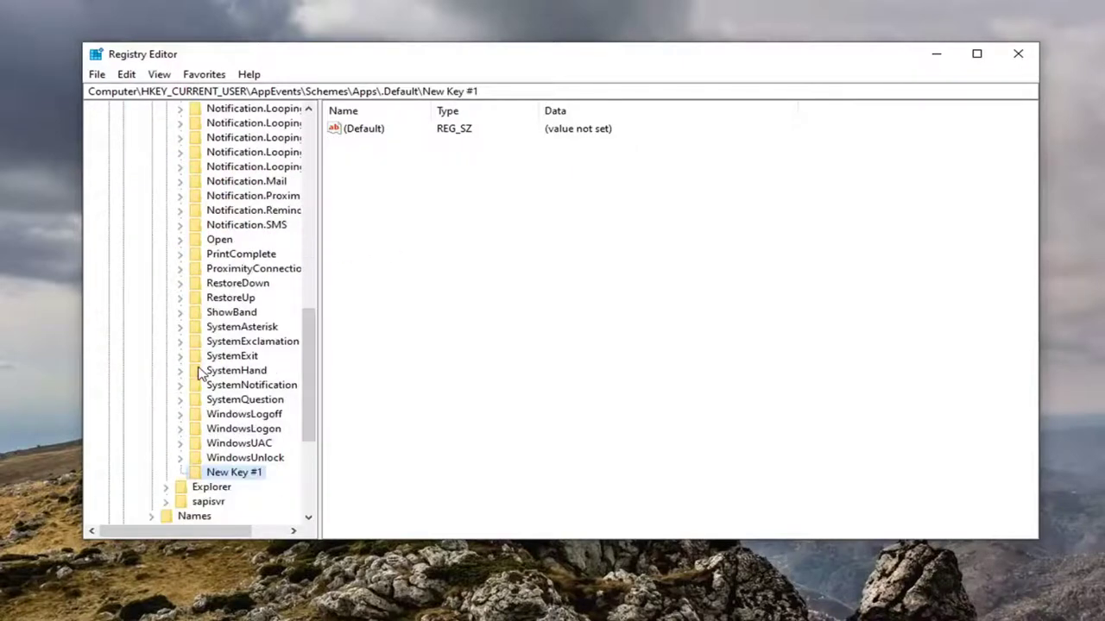
right_click(225, 476)
click(285, 563)
text(SnapSh)
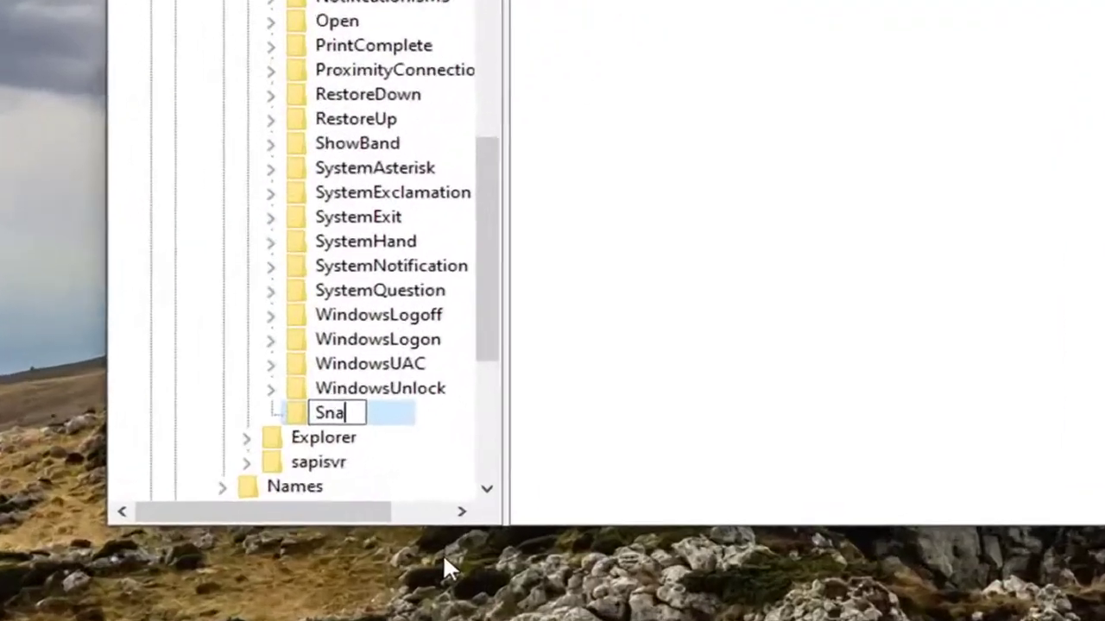
text(ot)
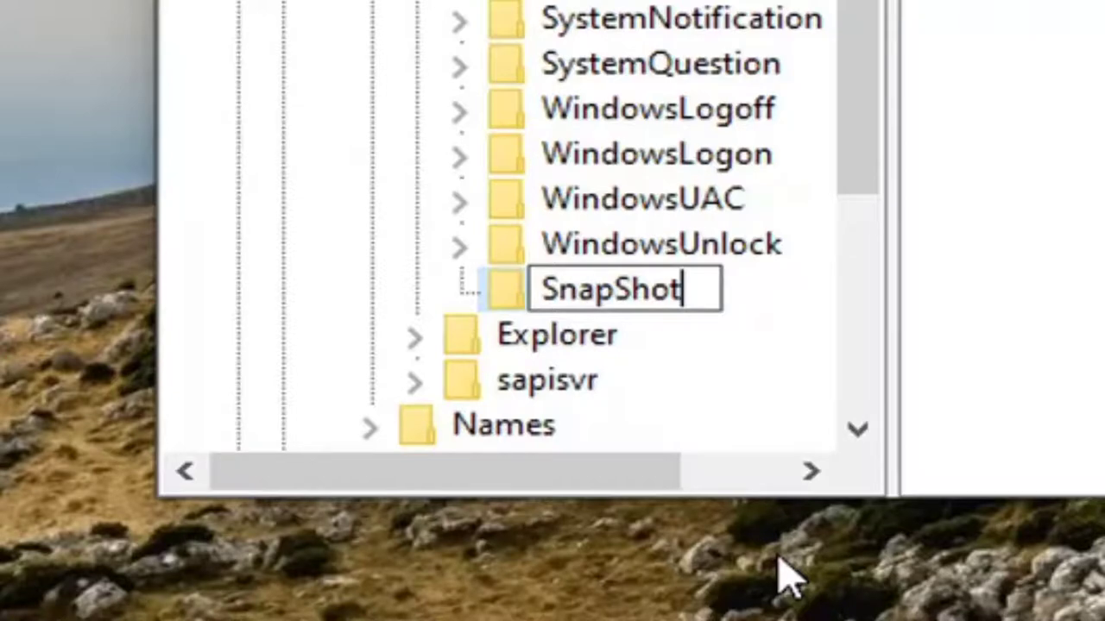
key(Return)
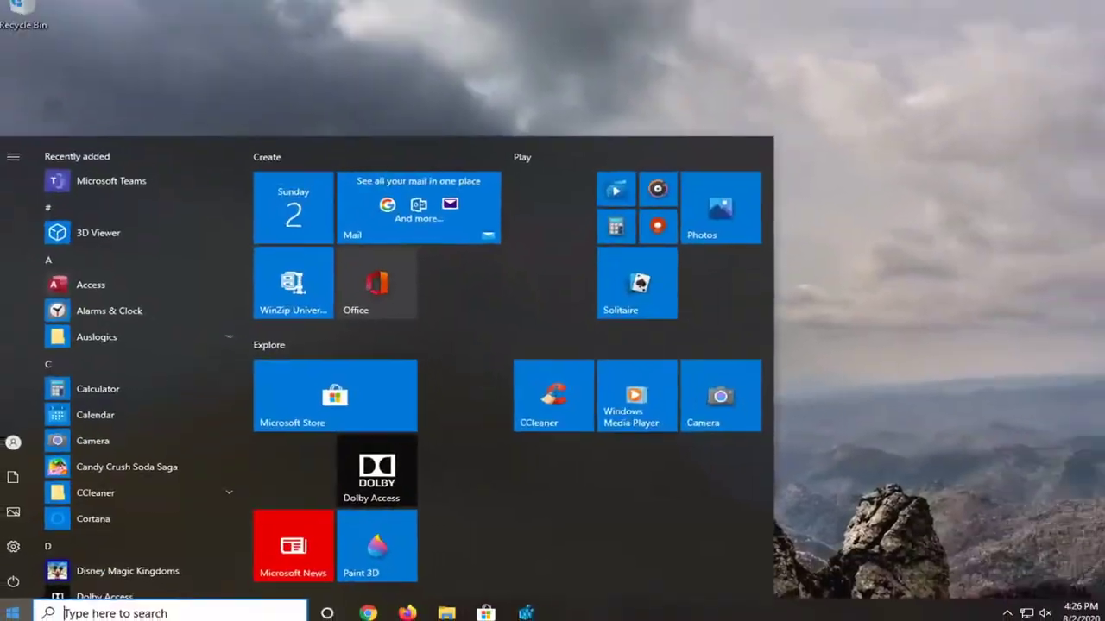
Search for 'run' and open the Run app from the results.
text(run)
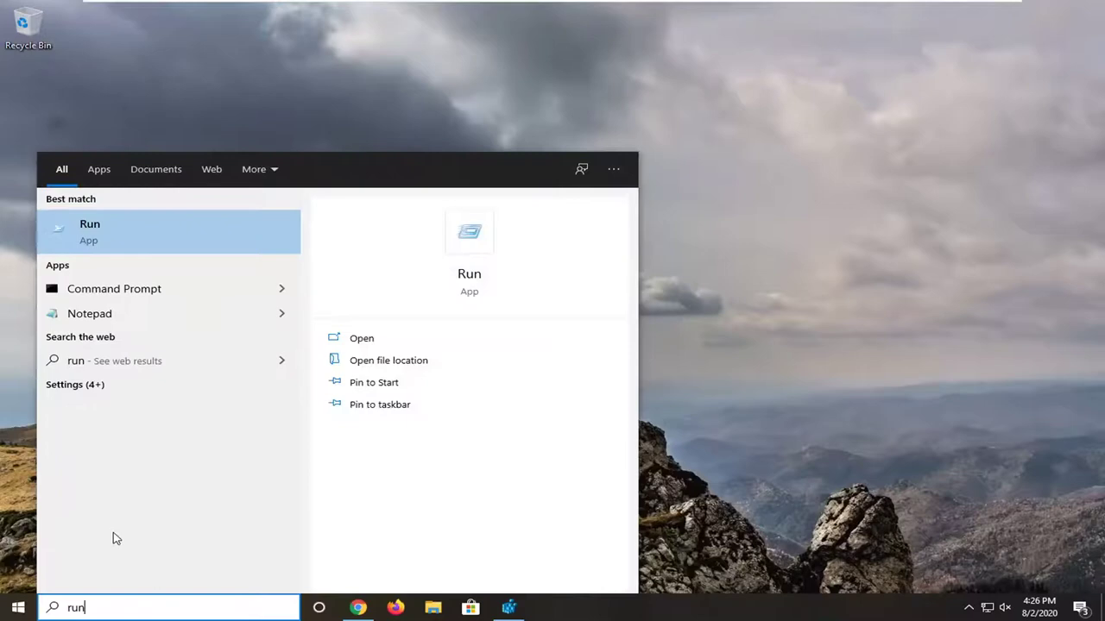
click(93, 237)
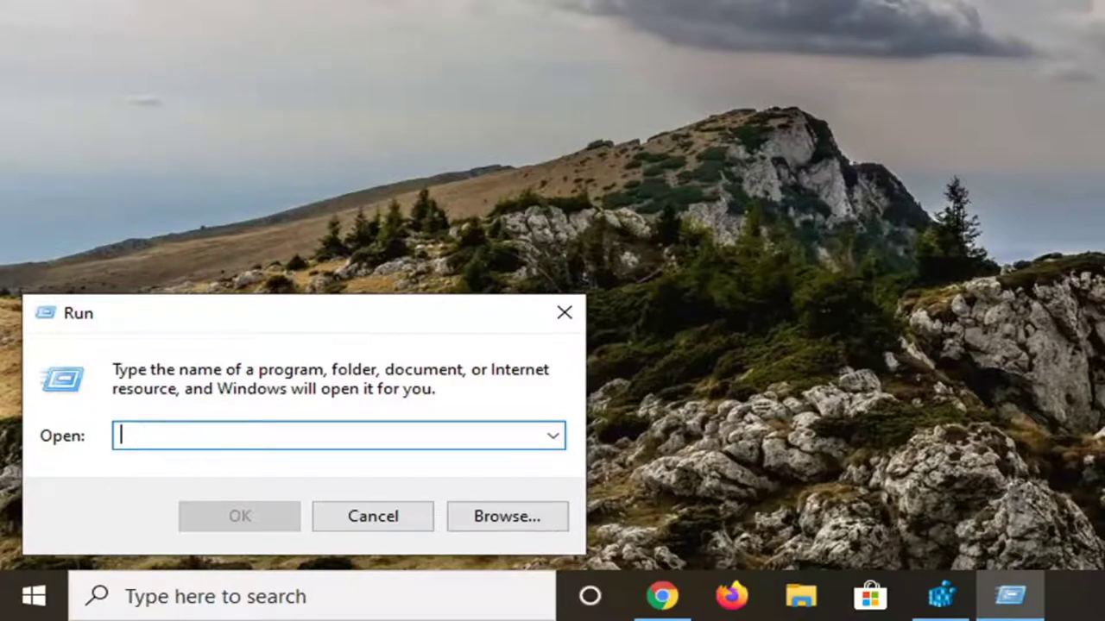
Paste the rundll32 mmsys.cpl command into the Open box and run it.
right_click(136, 434)
click(210, 202)
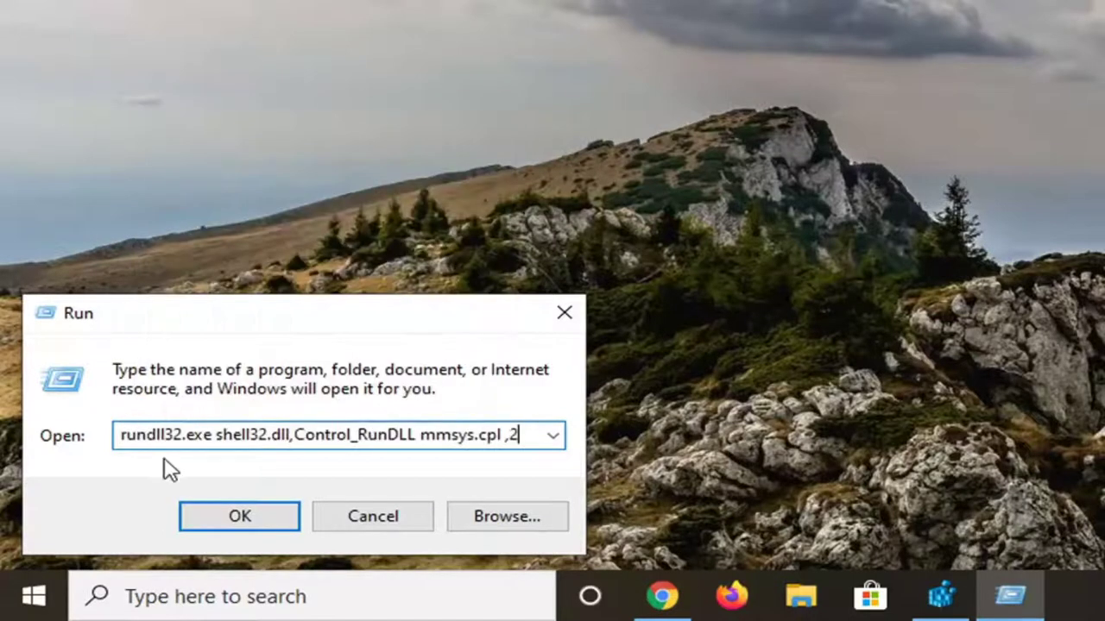
click(224, 514)
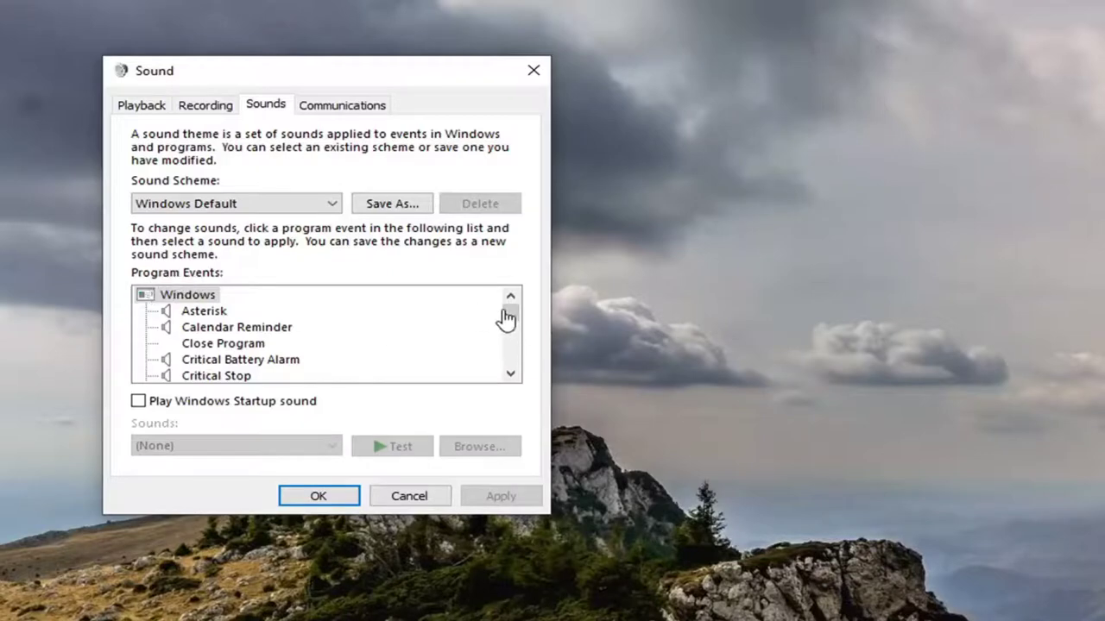
Scroll the Program Events list and select the SnapShot event.
scroll(394, 360, down, 6)
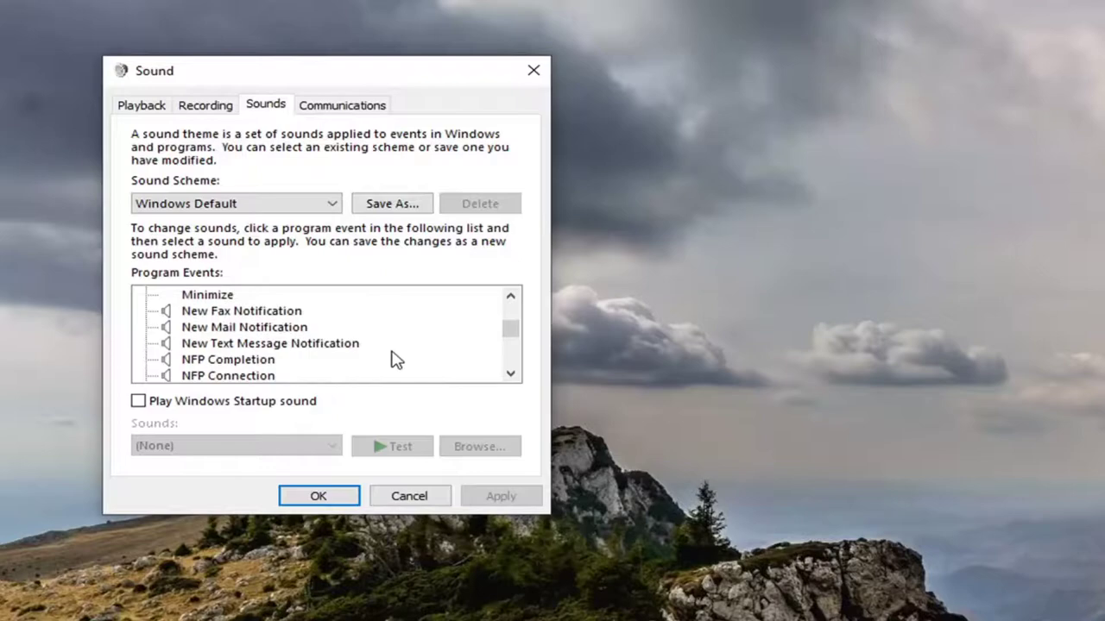
scroll(377, 353, down, 1)
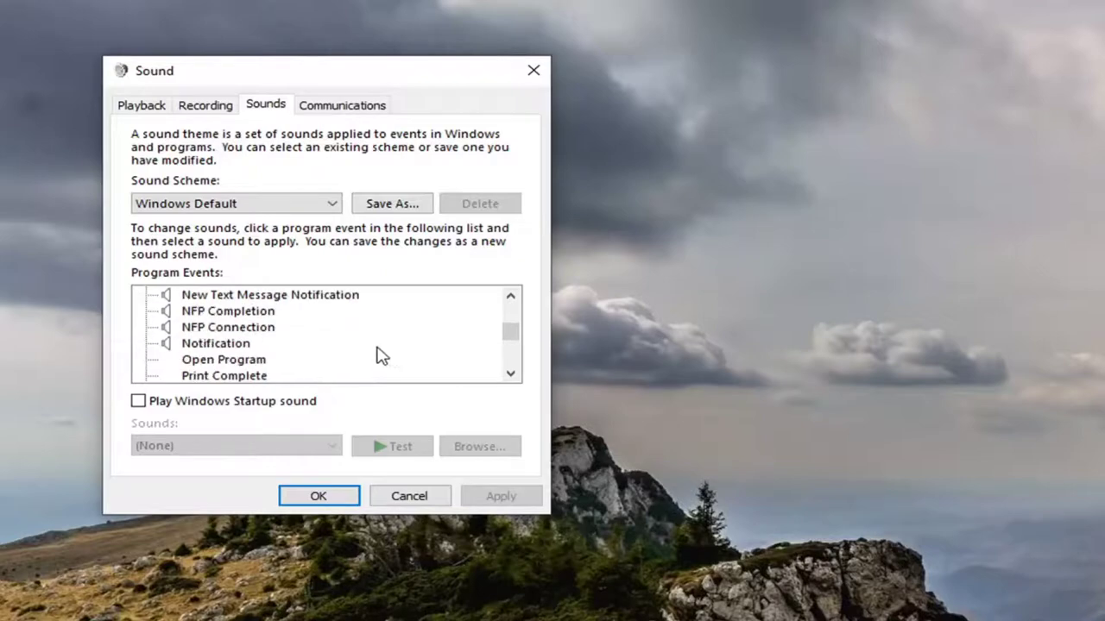
click(211, 345)
scroll(310, 357, down, 1)
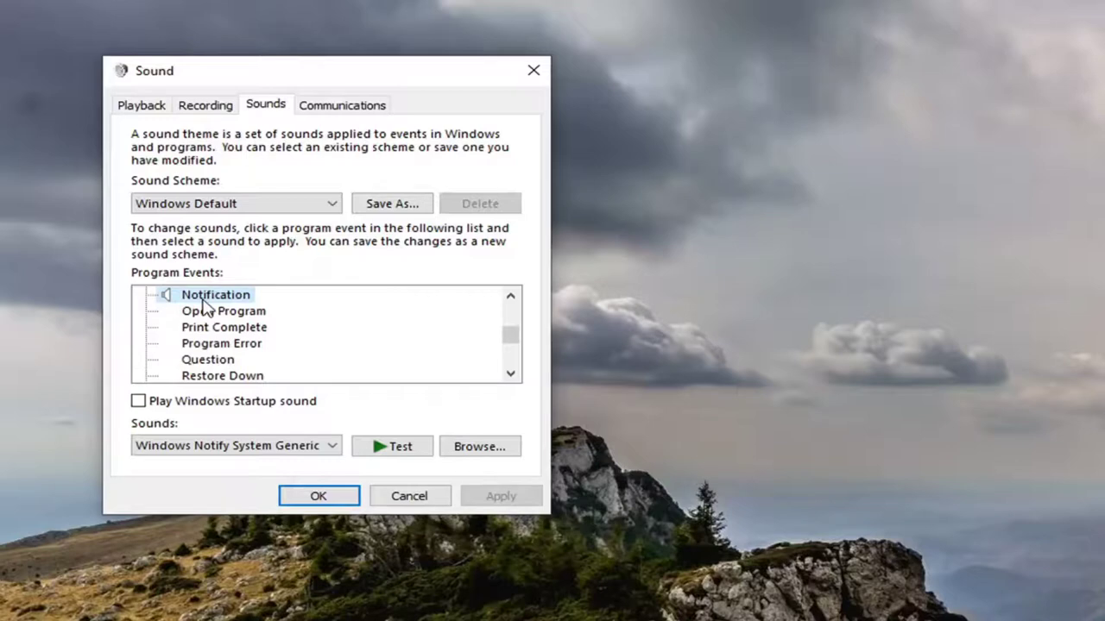
scroll(204, 310, down, 2)
click(204, 343)
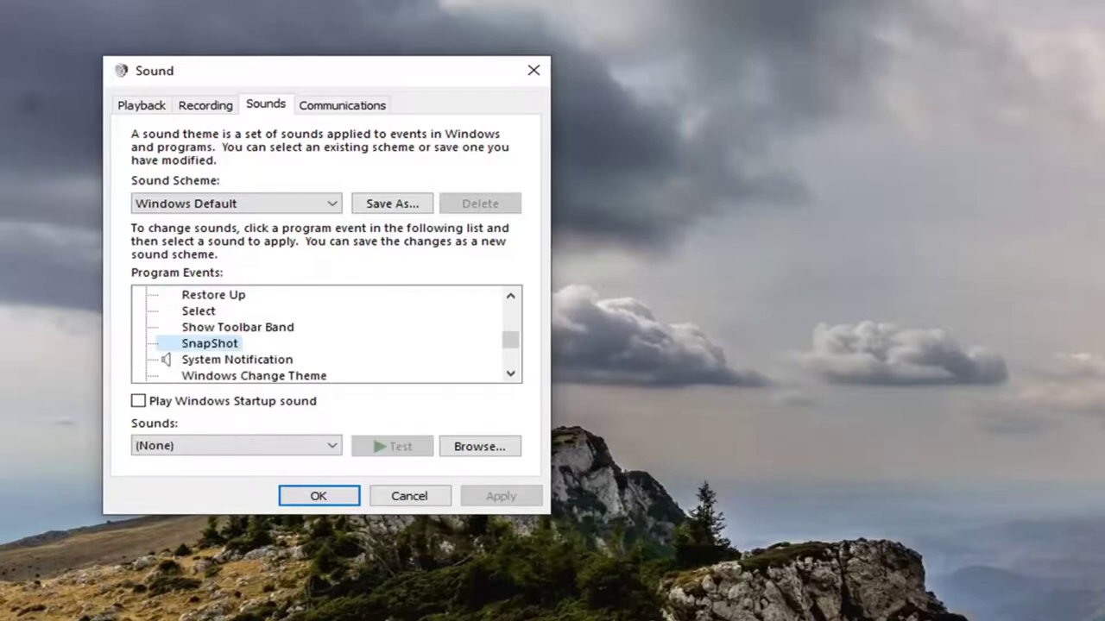
Assign Windows Hardware Fail as the SnapShot sound and apply the change.
click(331, 449)
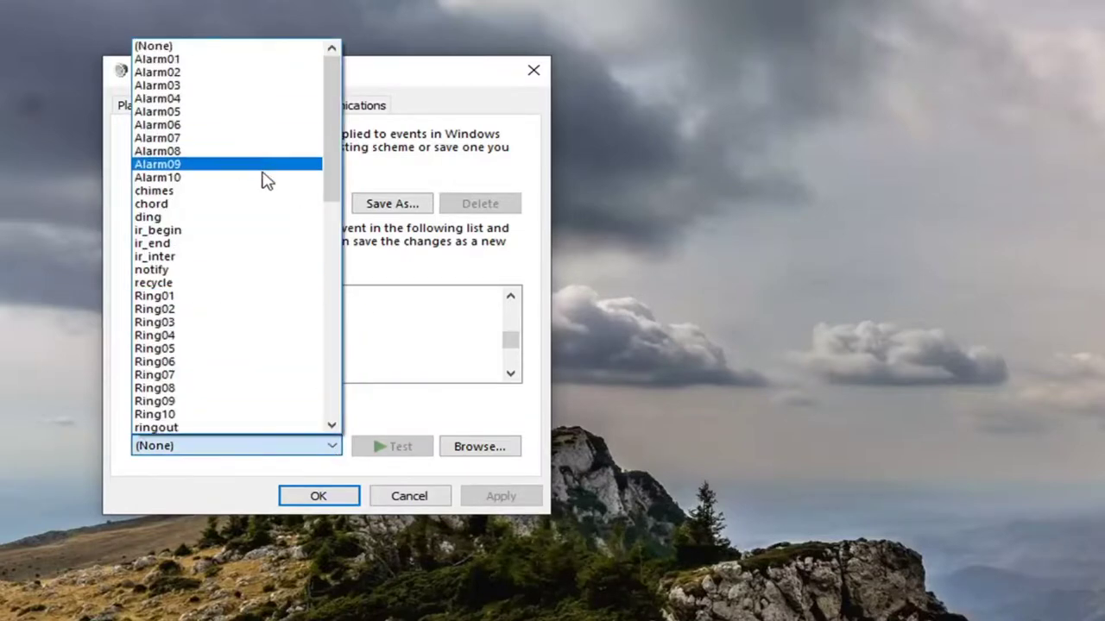
scroll(242, 259, down, 9)
scroll(195, 354, up, 8)
scroll(195, 352, down, 8)
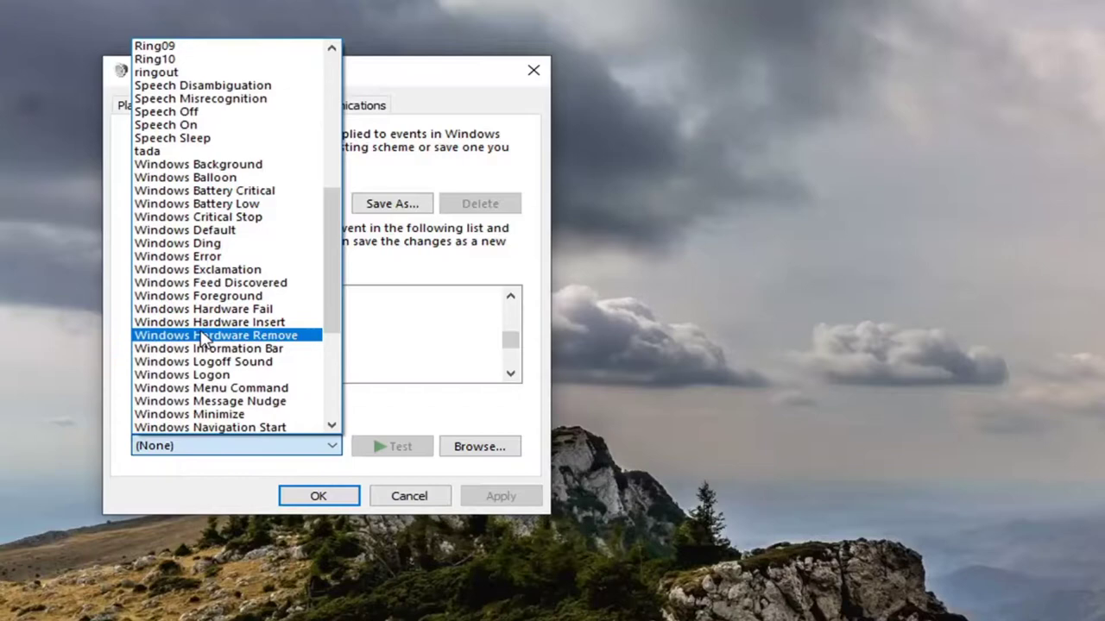
click(203, 309)
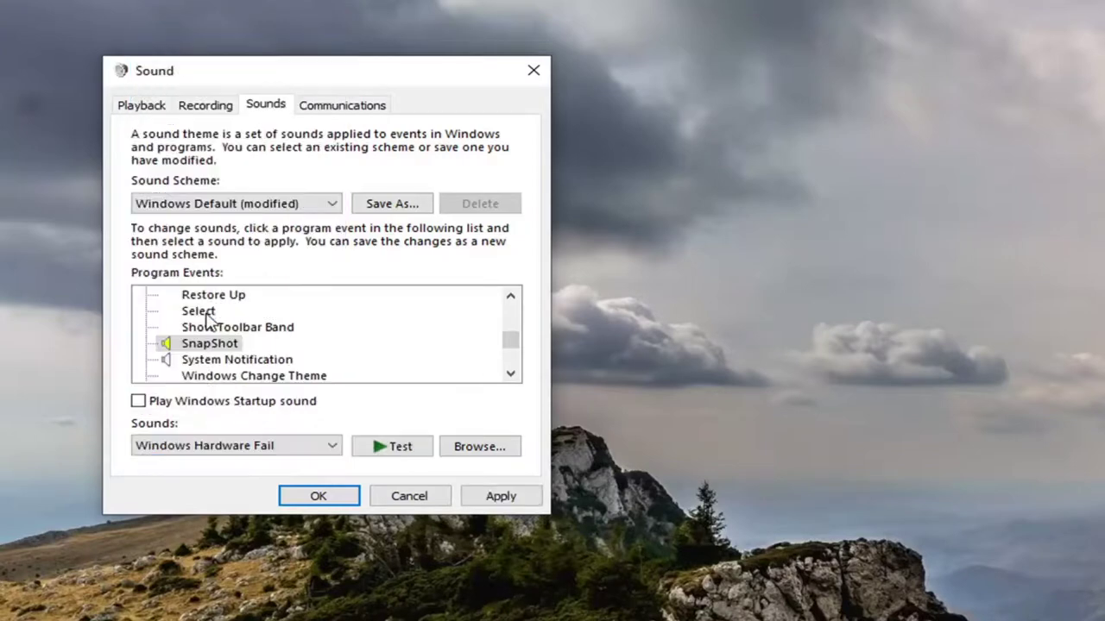
click(248, 449)
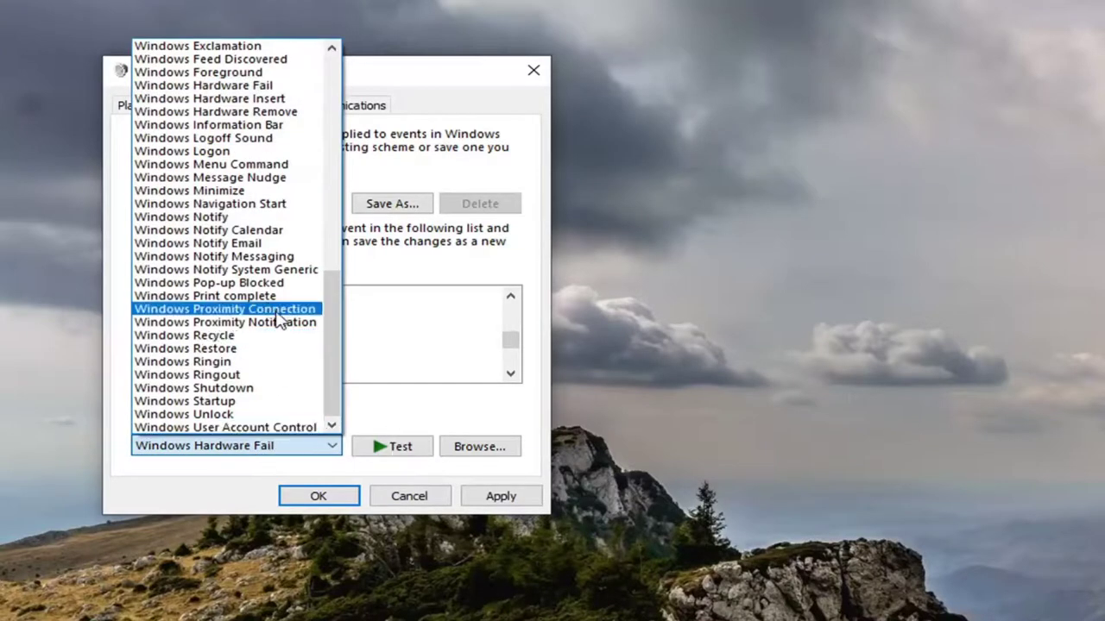
click(402, 419)
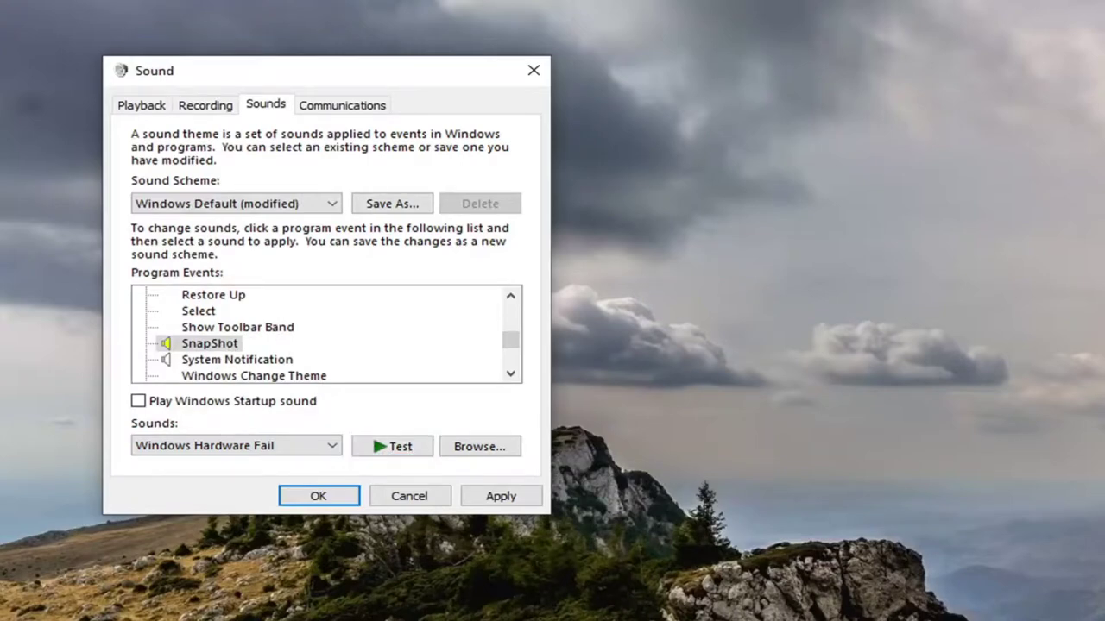
click(499, 496)
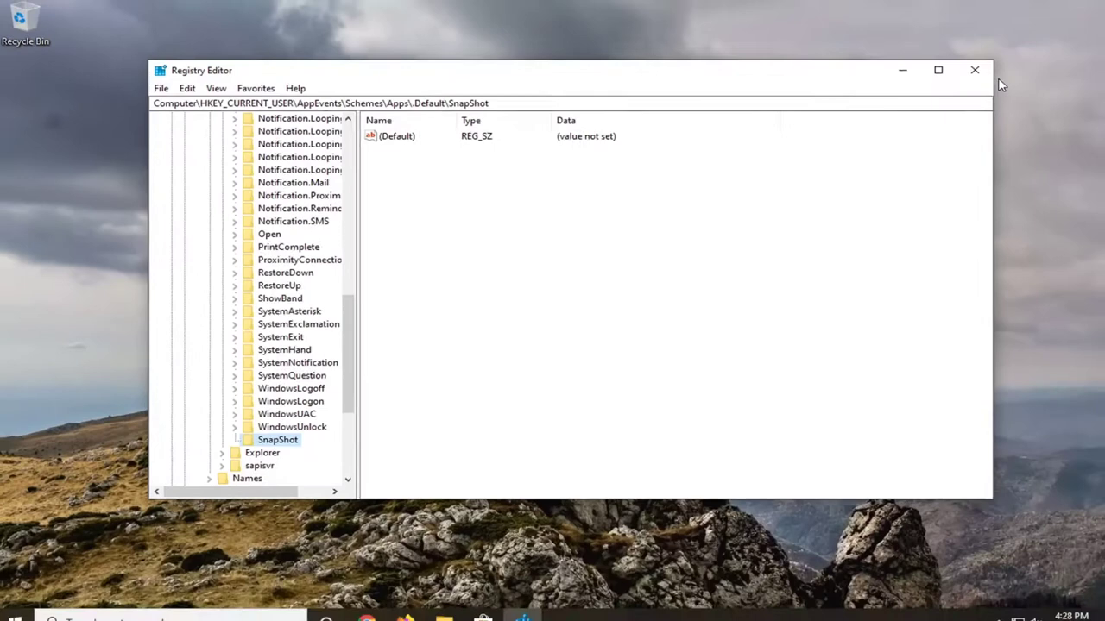
Close the Registry Editor window.
click(975, 69)
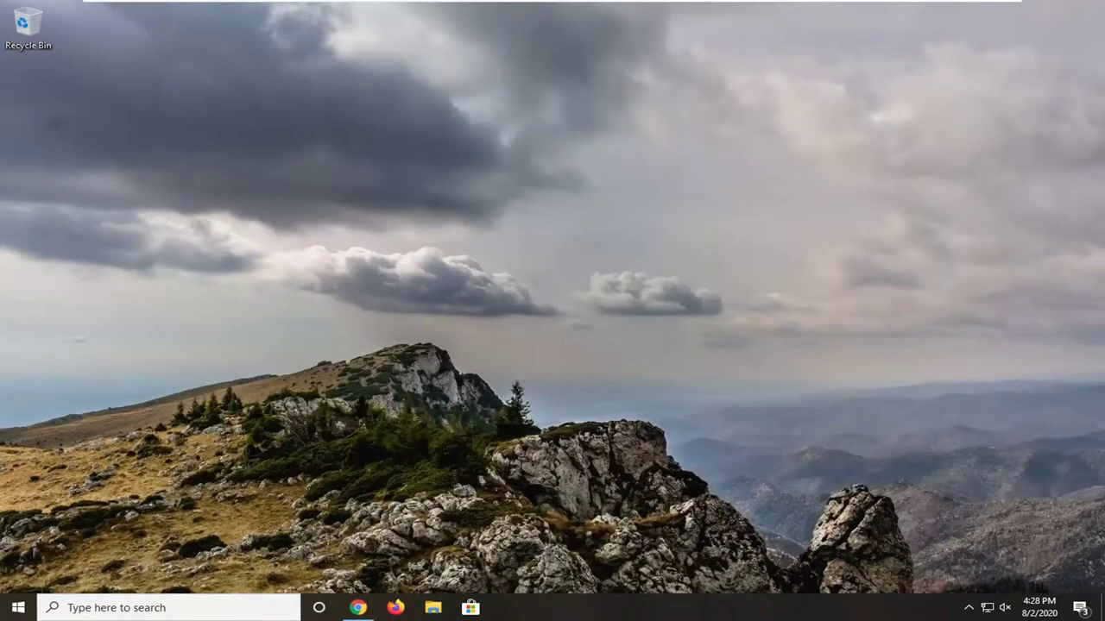